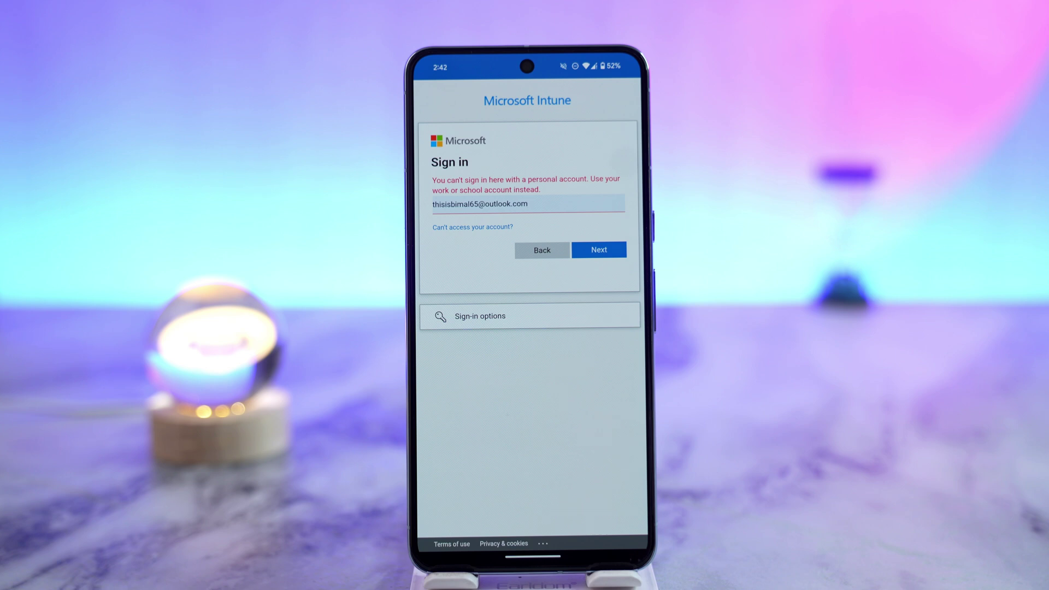
Switch sign-in to the 'Face, fingerprint, PIN or security key' passkey option
{"action": "left_click", "coordinate": [529, 315]}
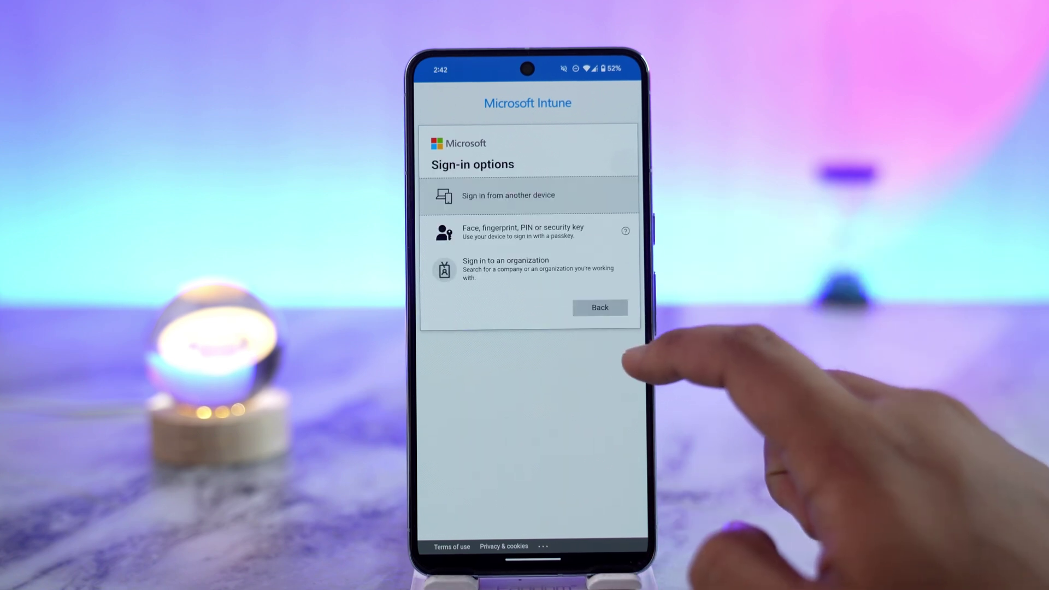
{"action": "left_click_drag", "start_coordinate": [648, 320], "coordinate": [623, 319]}
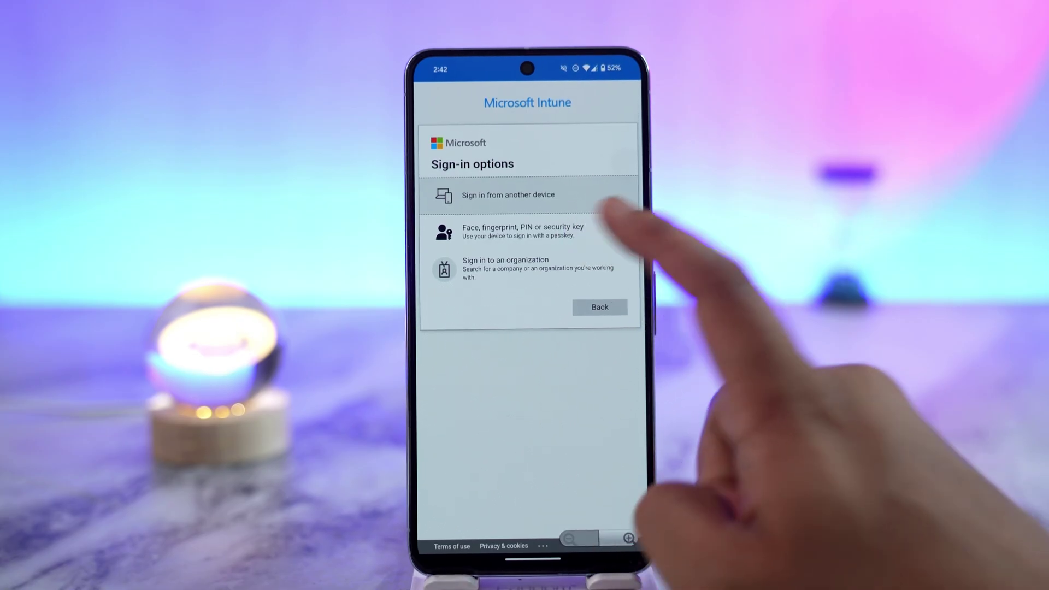
{"action": "left_click", "coordinate": [533, 231]}
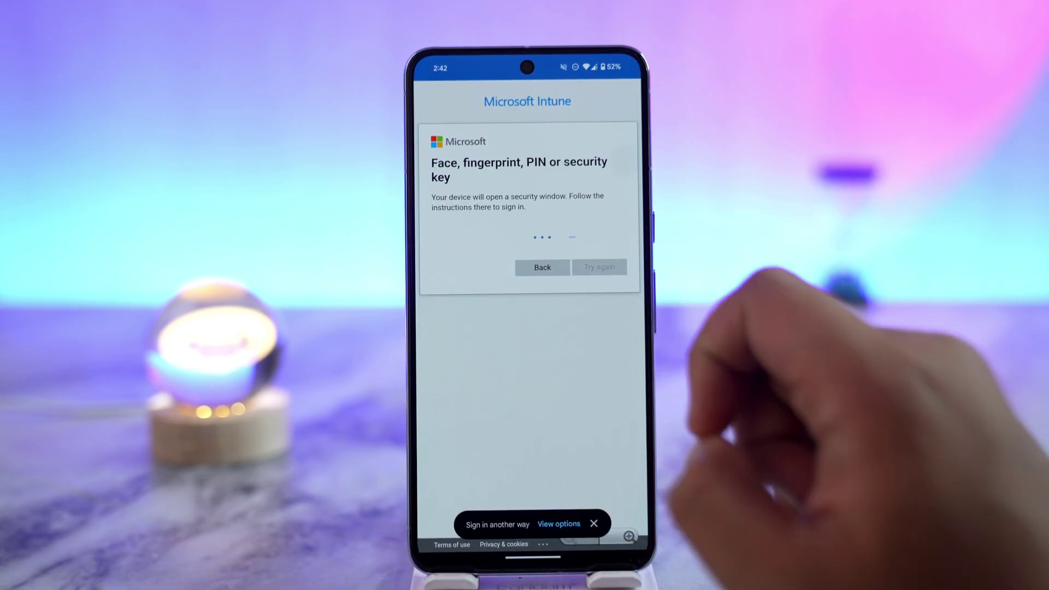